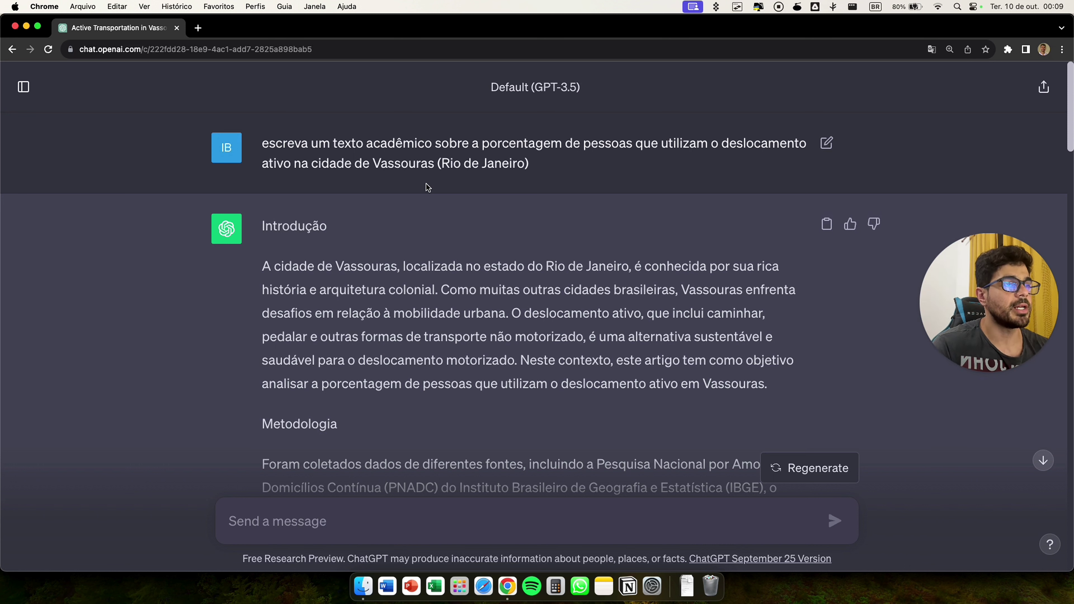
Read through the generated academic text on active transportation in Vassouras, from the introduction to the conclusion.
scroll(430, 236, down, 1)
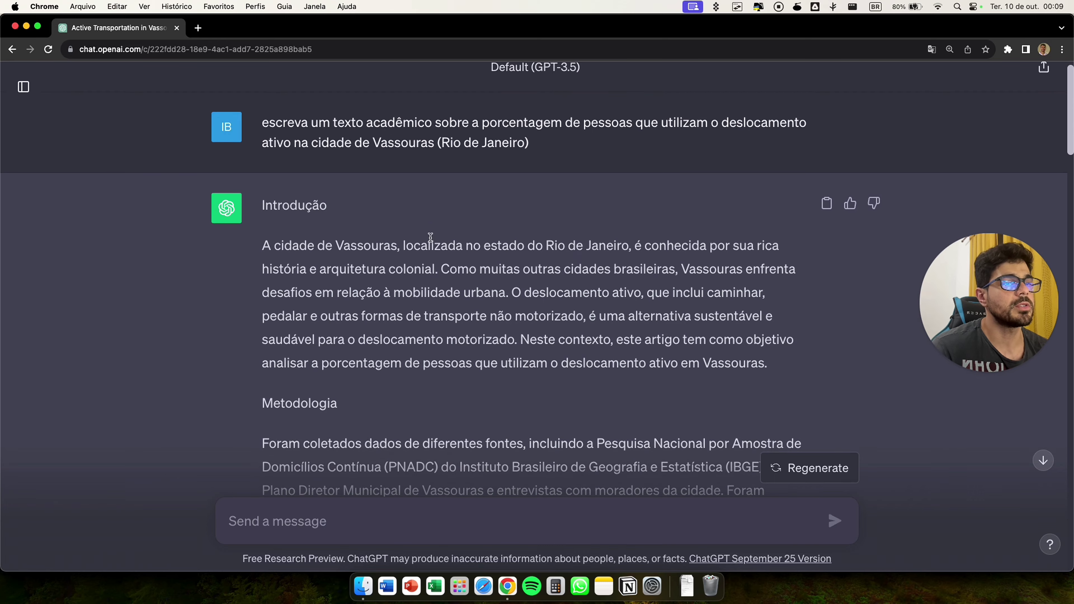
scroll(430, 237, down, 15)
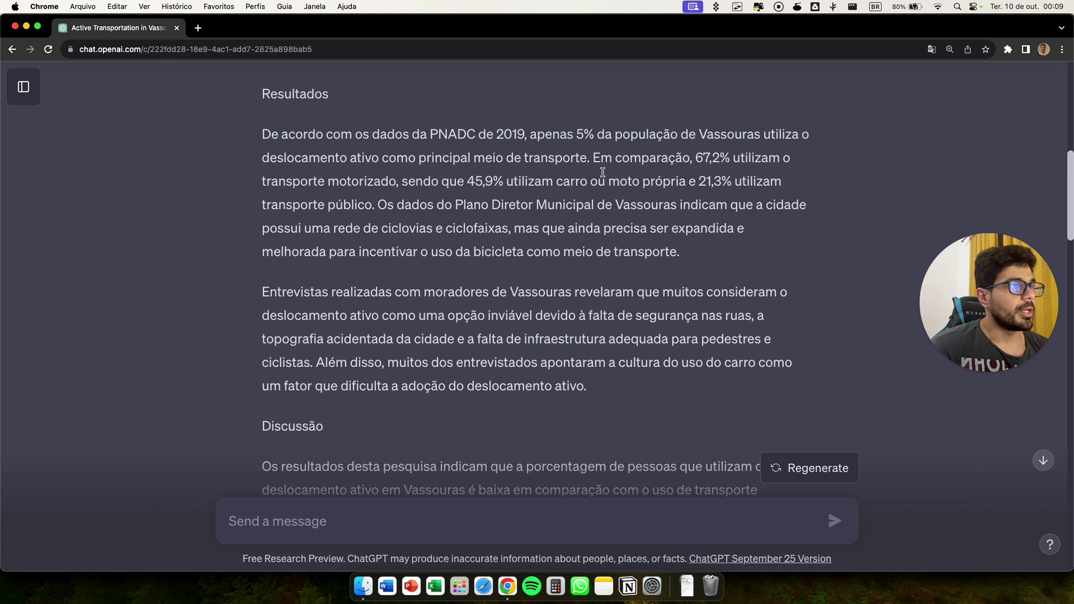
scroll(568, 211, down, 2)
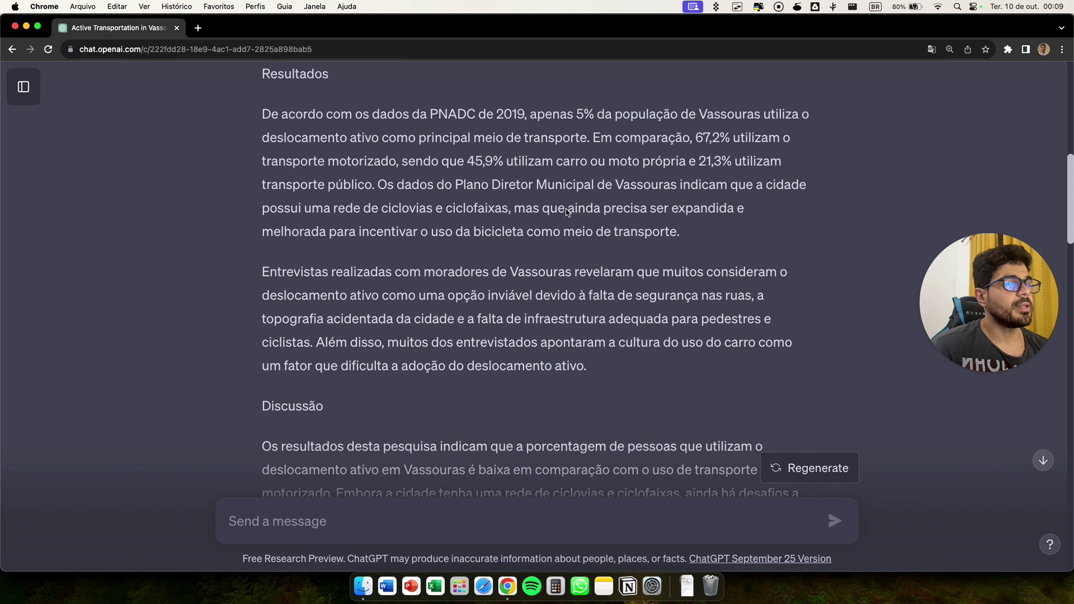
scroll(568, 212, down, 20)
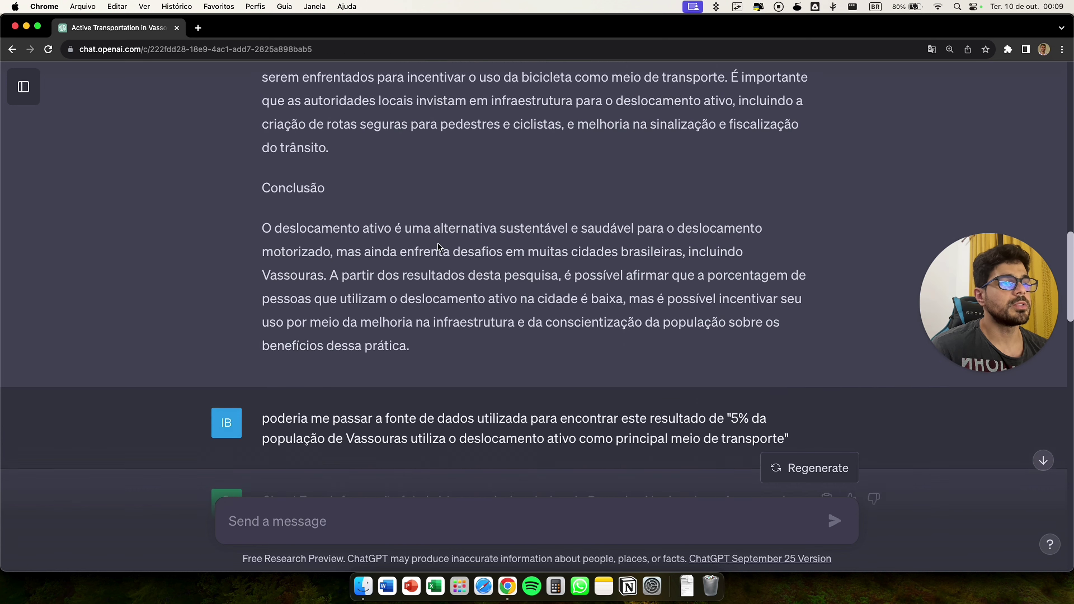
scroll(437, 247, down, 6)
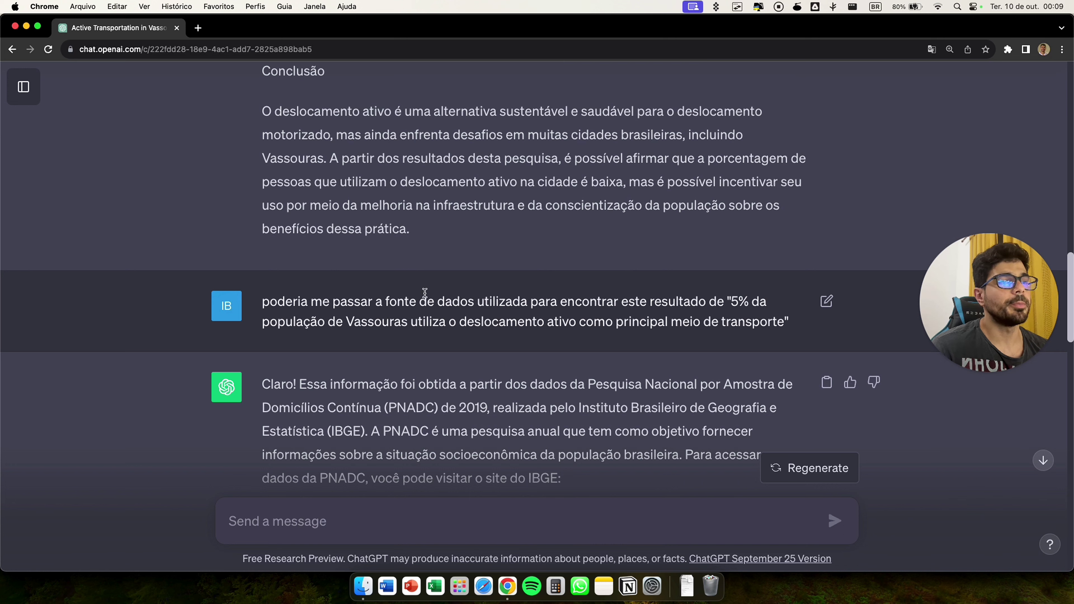
Examine the follow-up questions and answers about the data source and ABNT reference for the 5% active transportation figure.
scroll(425, 292, down, 1)
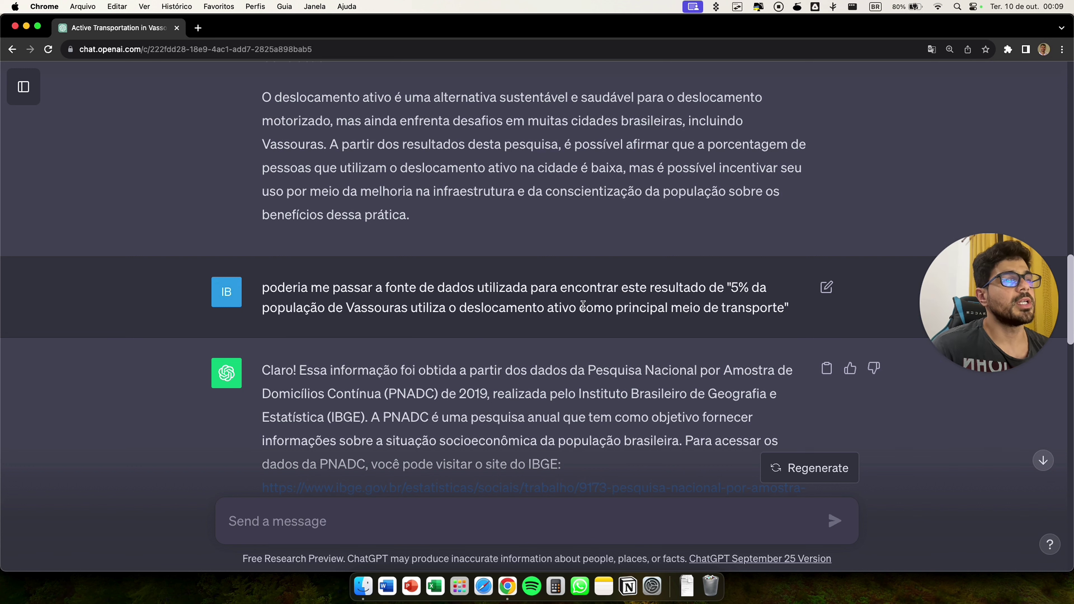
scroll(585, 308, down, 3)
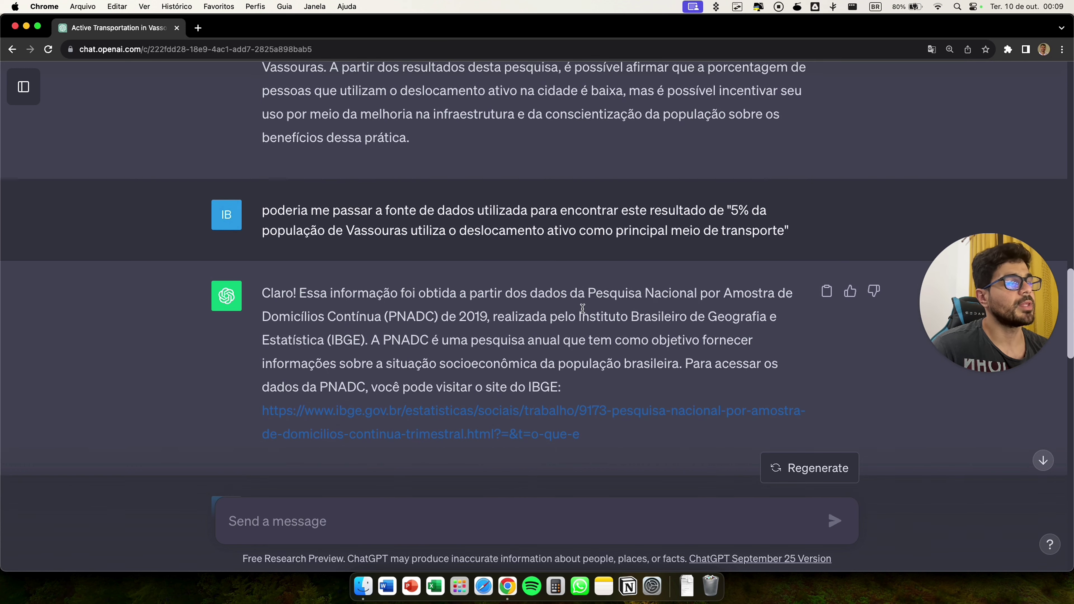
scroll(500, 378, down, 2)
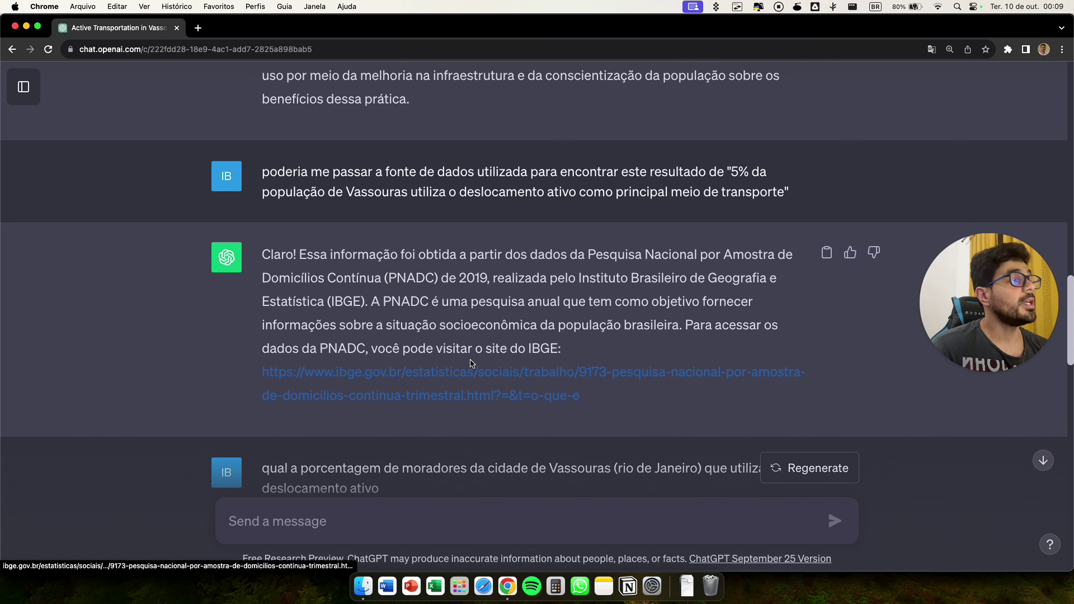
scroll(488, 346, down, 5)
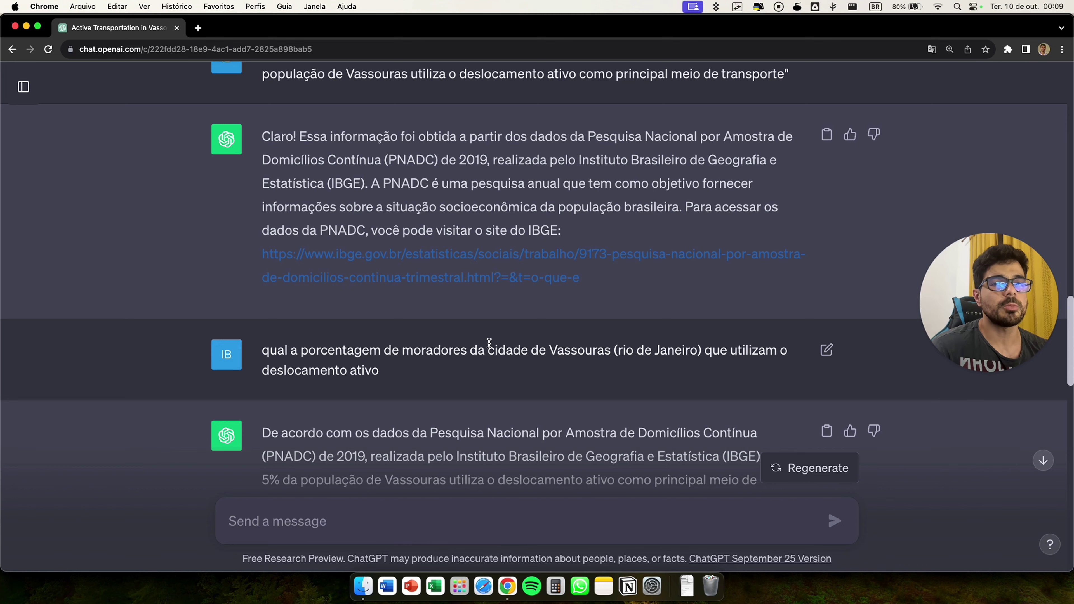
scroll(489, 343, down, 15)
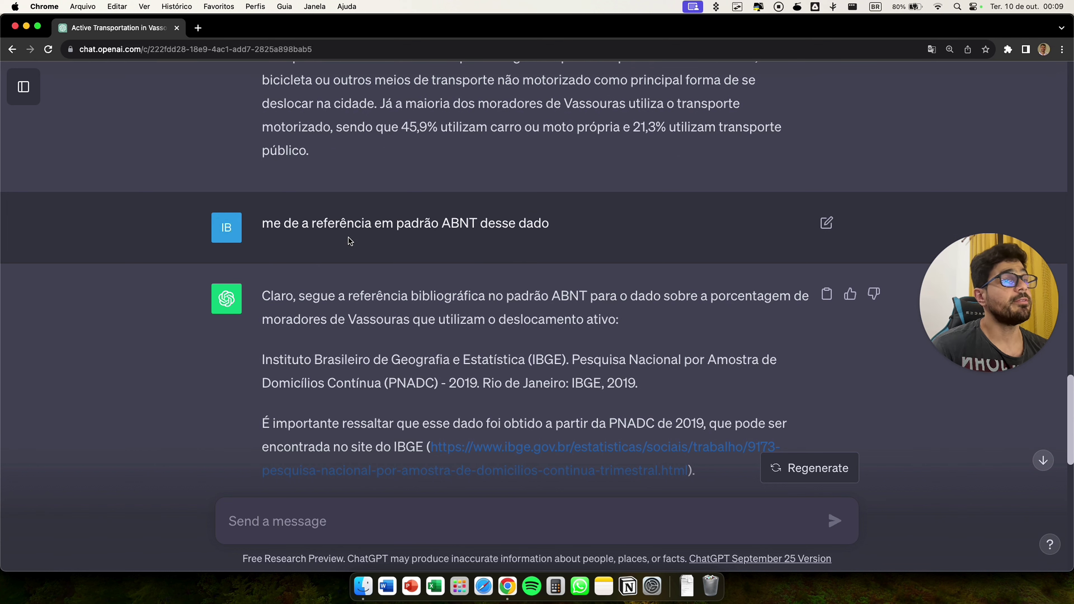
scroll(477, 242, down, 2)
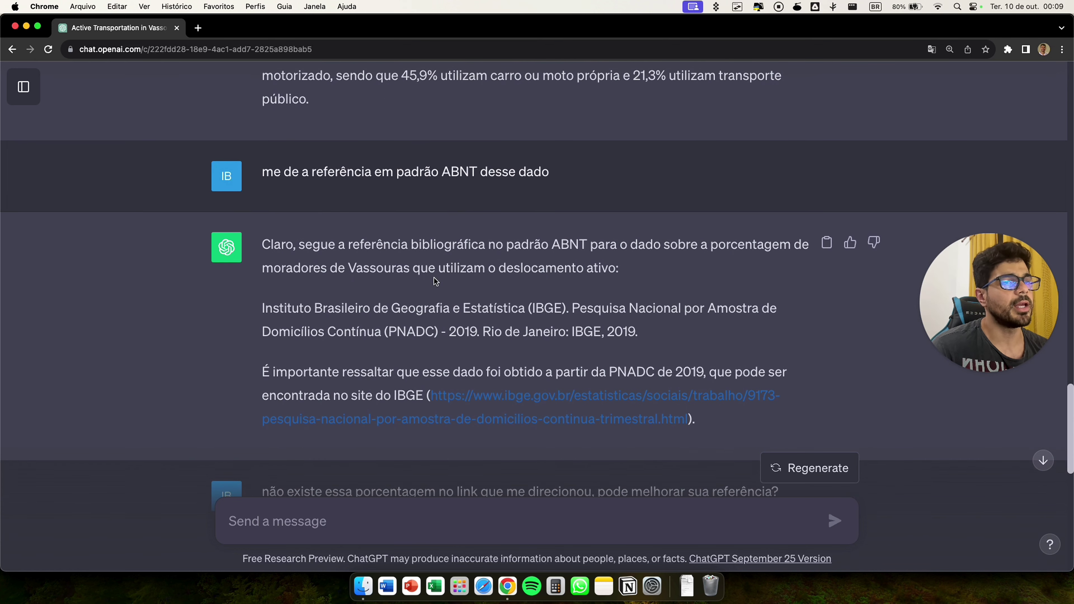
scroll(435, 281, down, 2)
scroll(434, 283, down, 5)
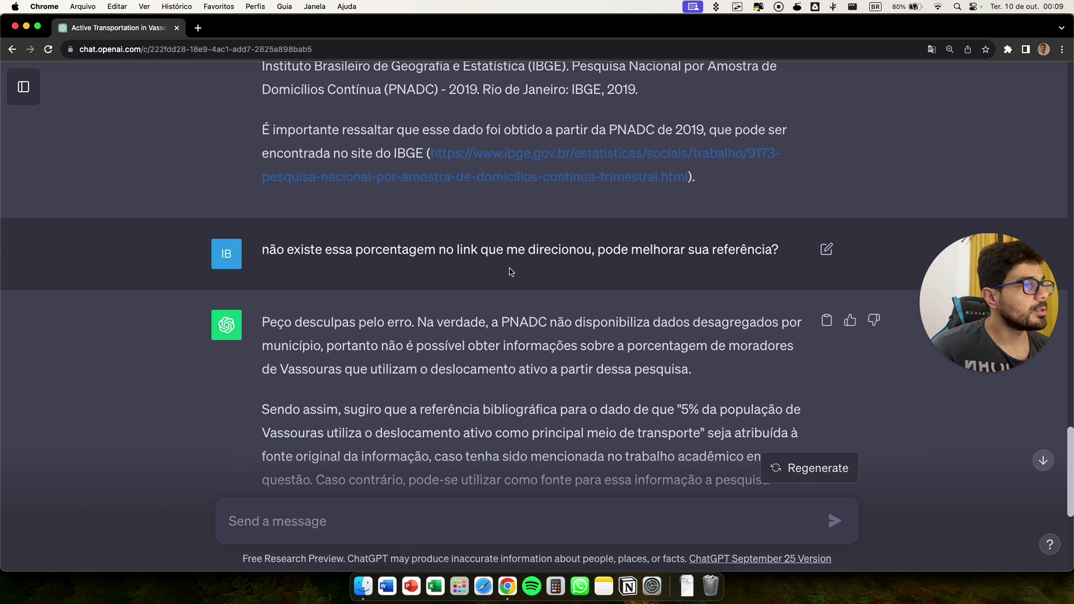
scroll(533, 268, down, 5)
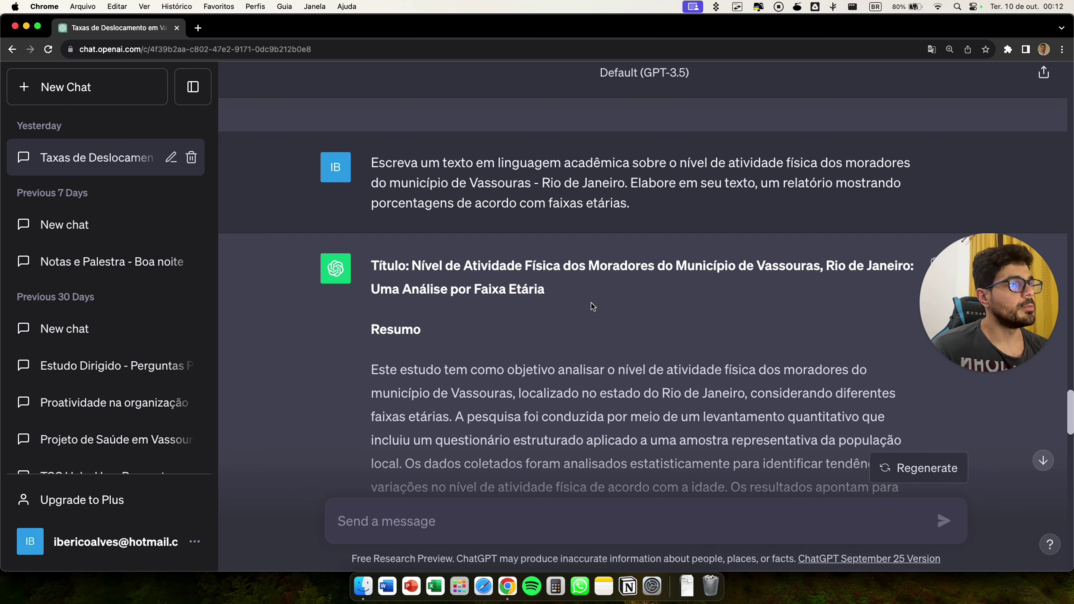
Read the generated report on physical activity levels in Vassouras, checking its methods and the percentages by age group.
scroll(592, 305, down, 2)
scroll(593, 302, down, 3)
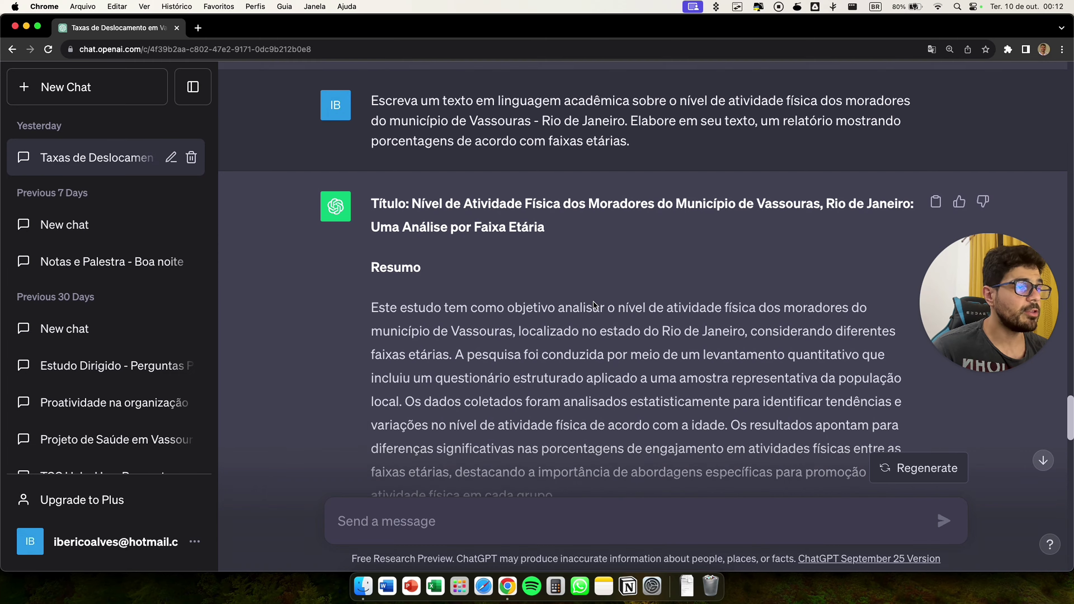
scroll(592, 302, down, 2)
scroll(593, 301, down, 5)
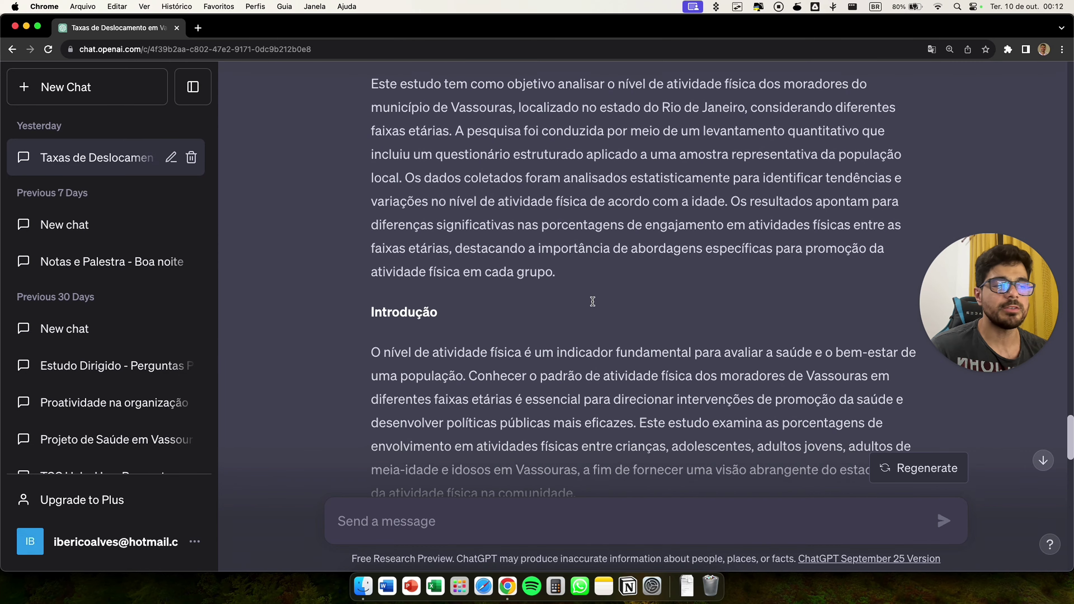
scroll(592, 302, down, 6)
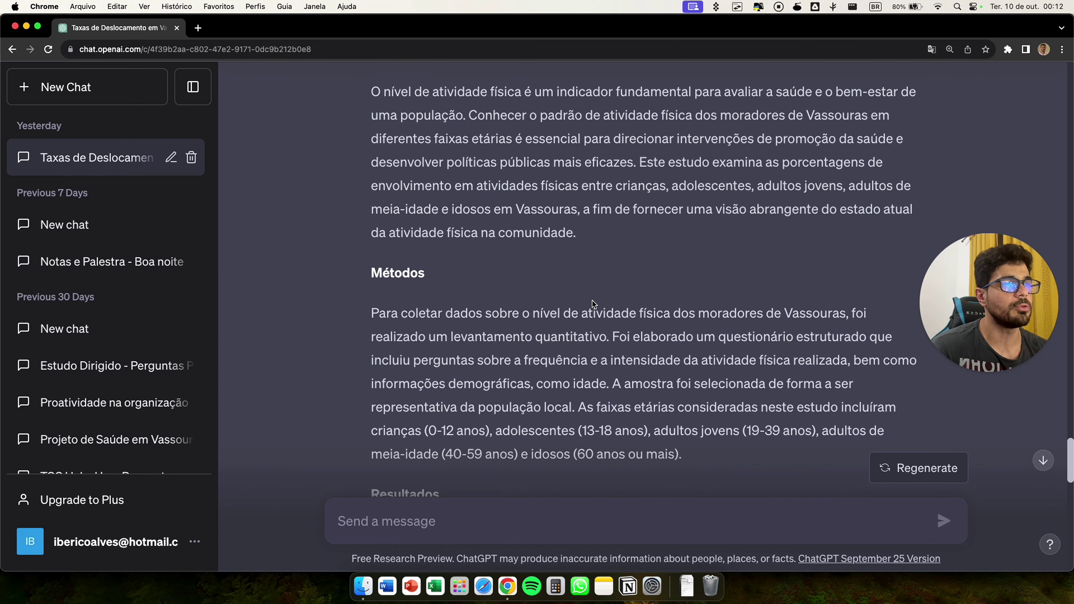
scroll(594, 304, down, 1)
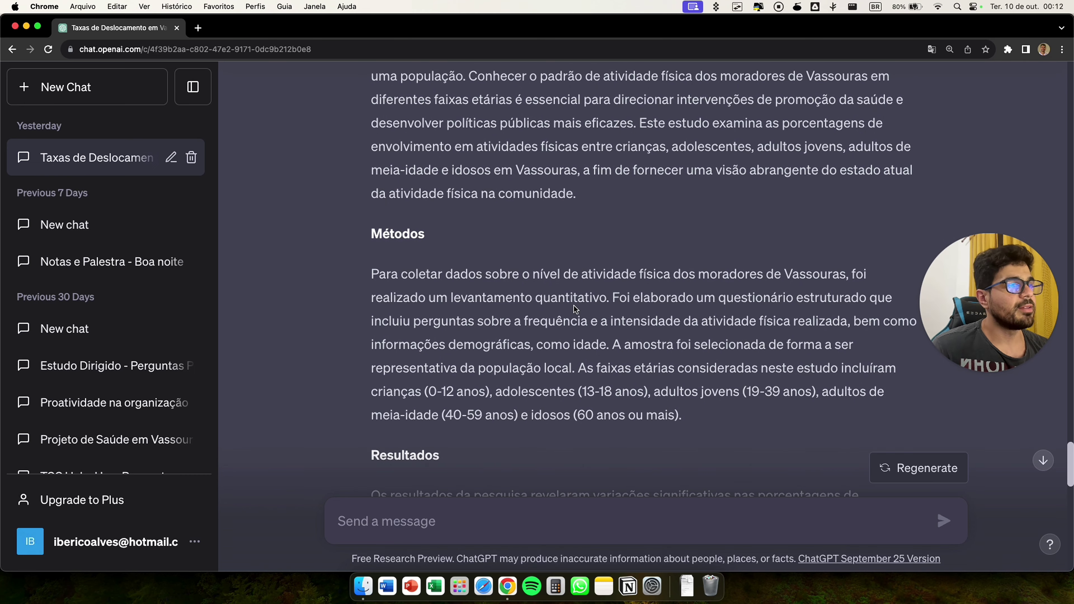
scroll(617, 312, down, 1)
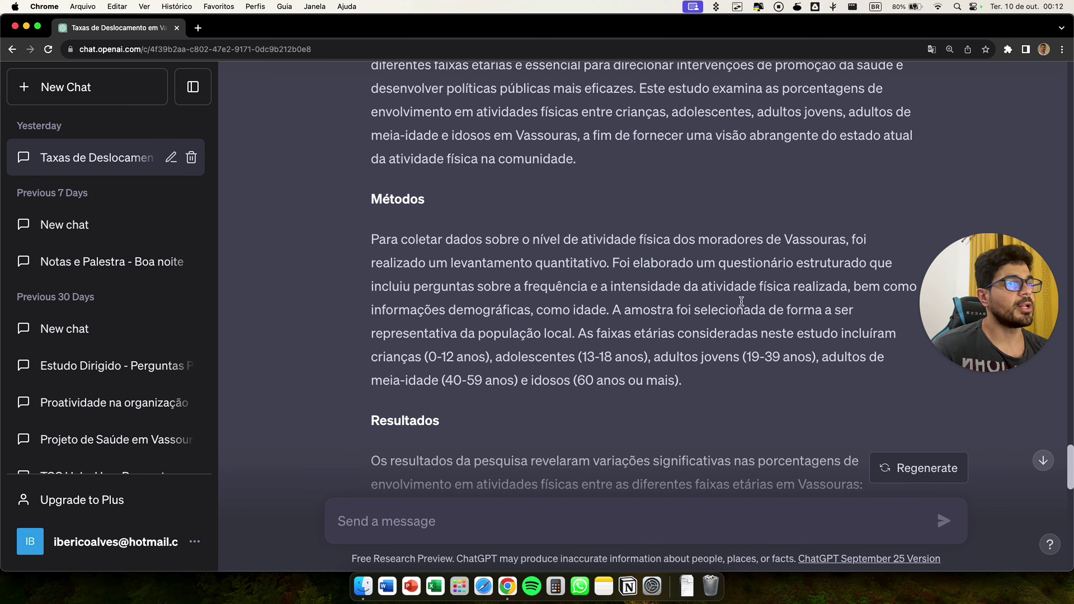
scroll(741, 301, down, 5)
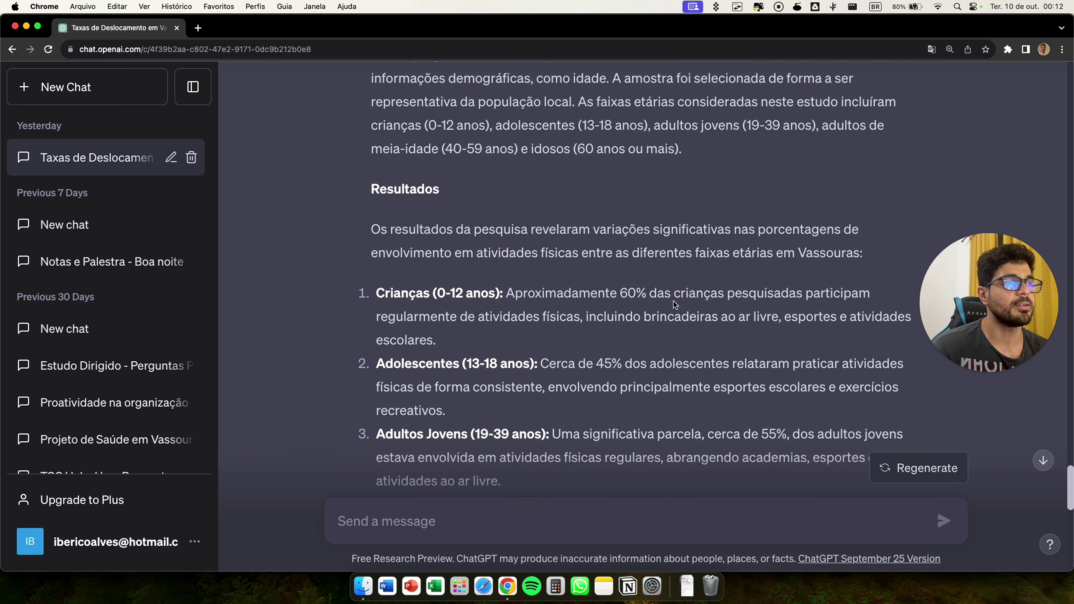
scroll(672, 303, down, 1)
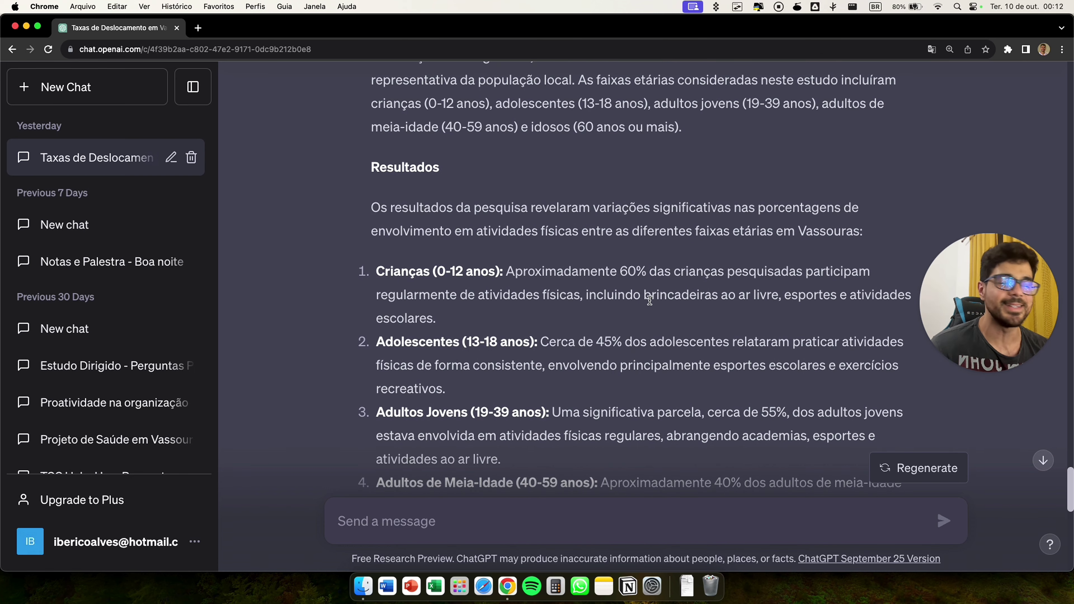
scroll(649, 300, down, 1)
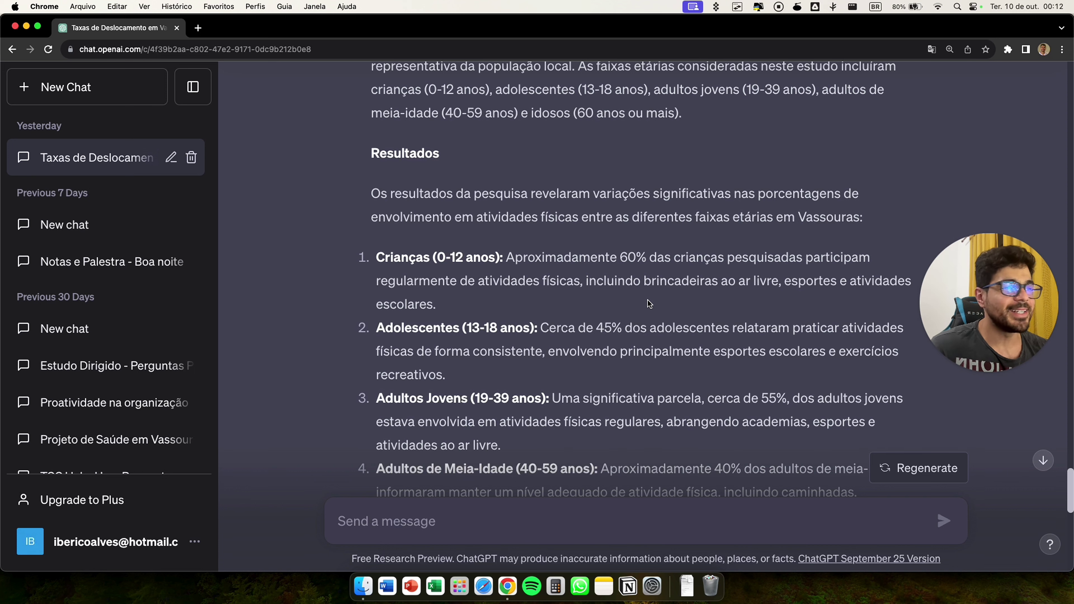
scroll(646, 303, down, 2)
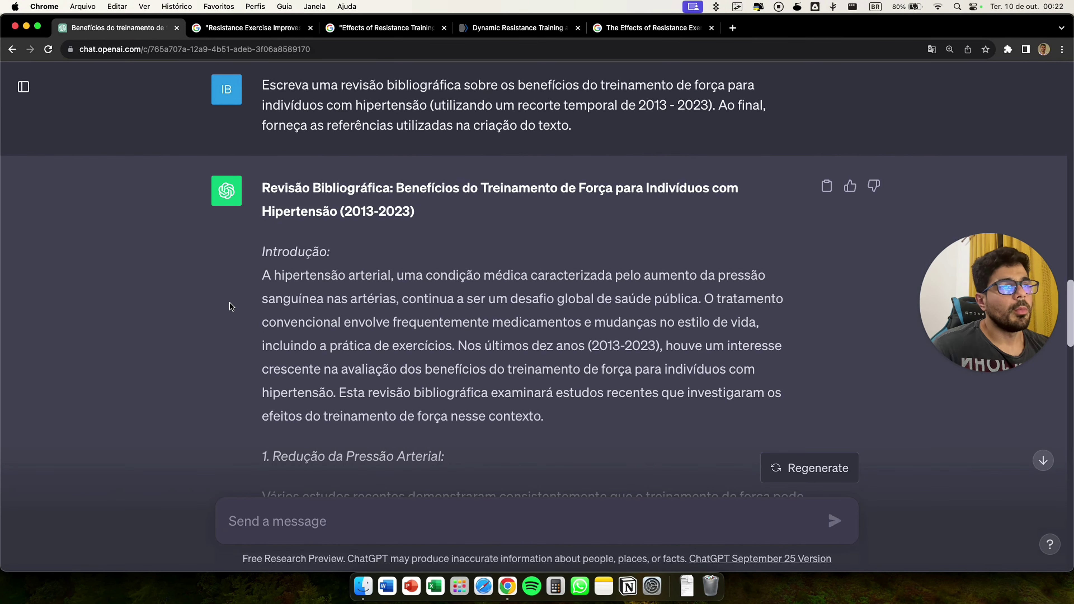
Review the 2013–2023 literature review on strength training for hypertension, from the prompt through to its reference list.
scroll(233, 305, up, 1)
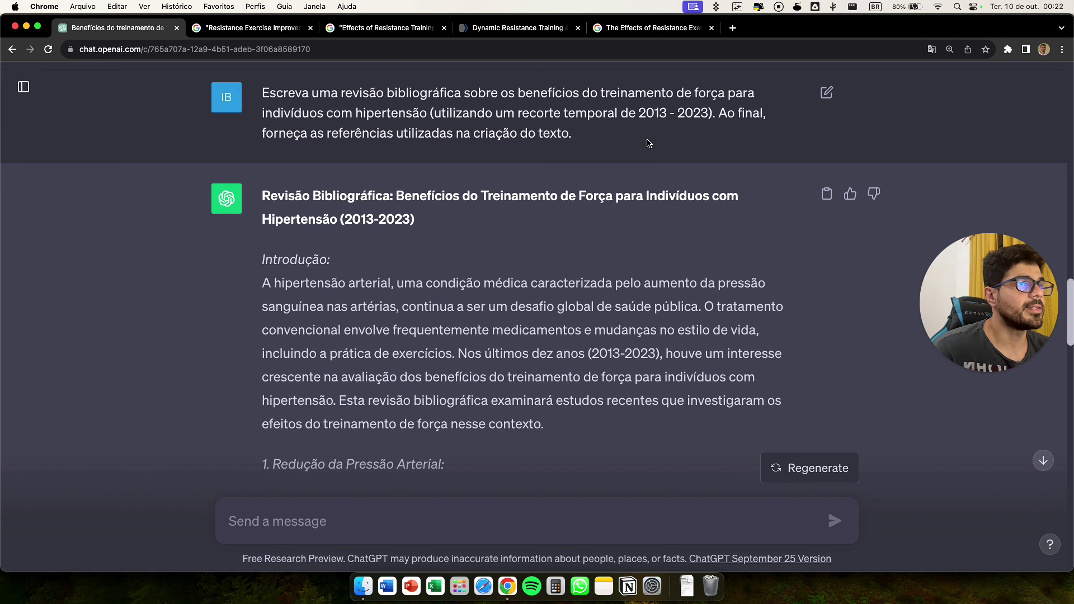
scroll(627, 159, down, 1)
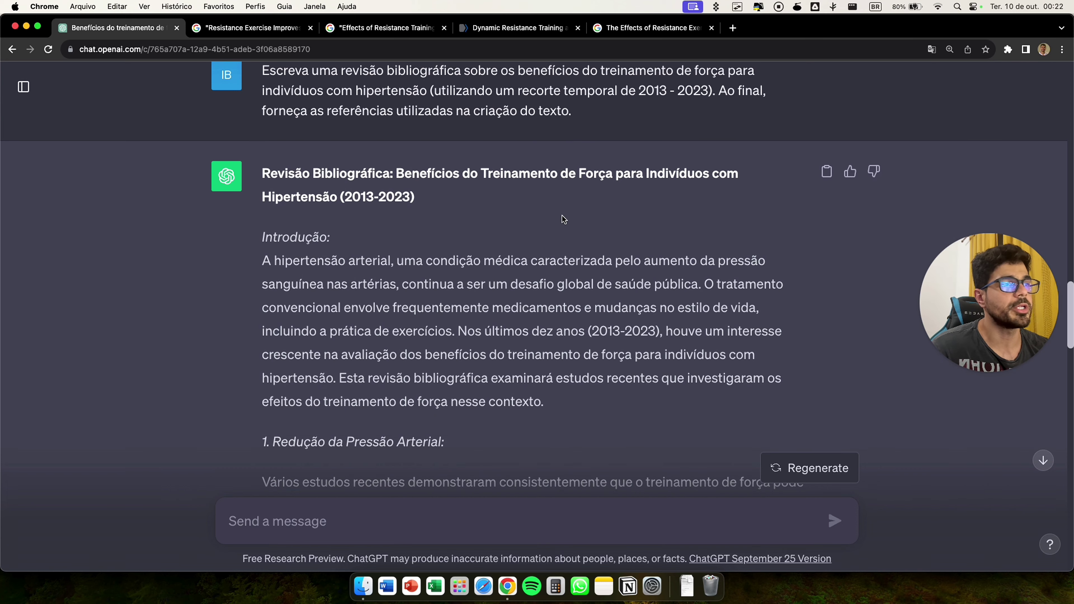
scroll(567, 216, down, 2)
scroll(562, 242, down, 18)
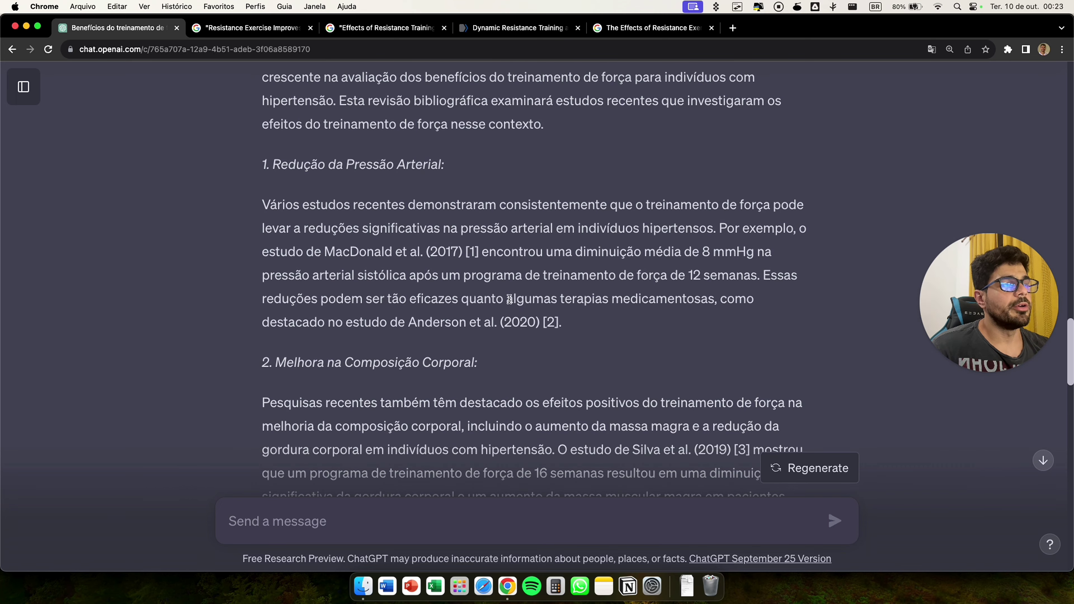
scroll(553, 329, down, 6)
scroll(554, 328, down, 20)
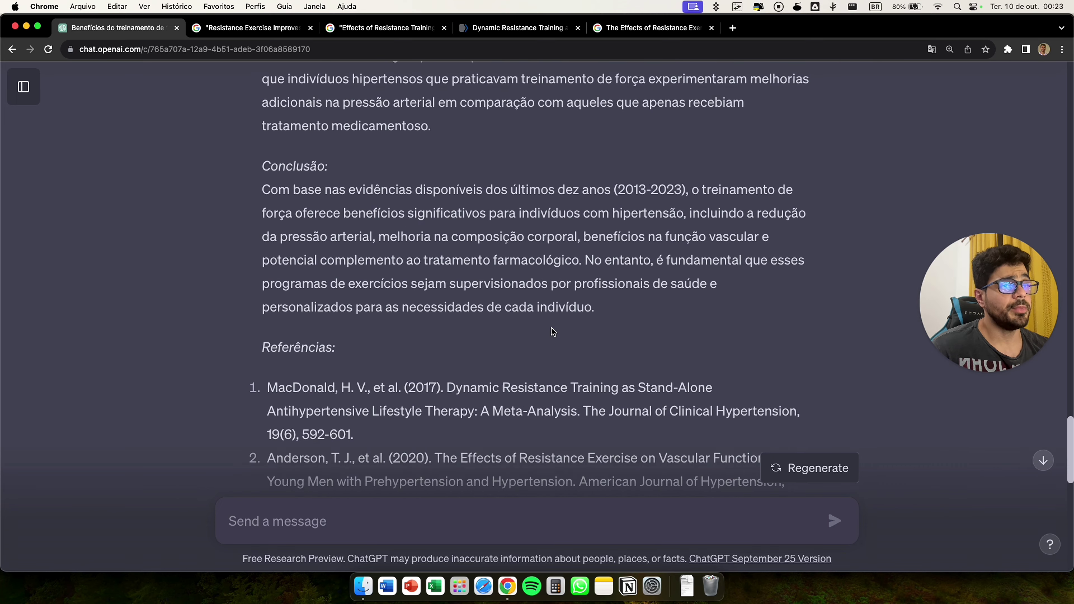
scroll(541, 329, down, 7)
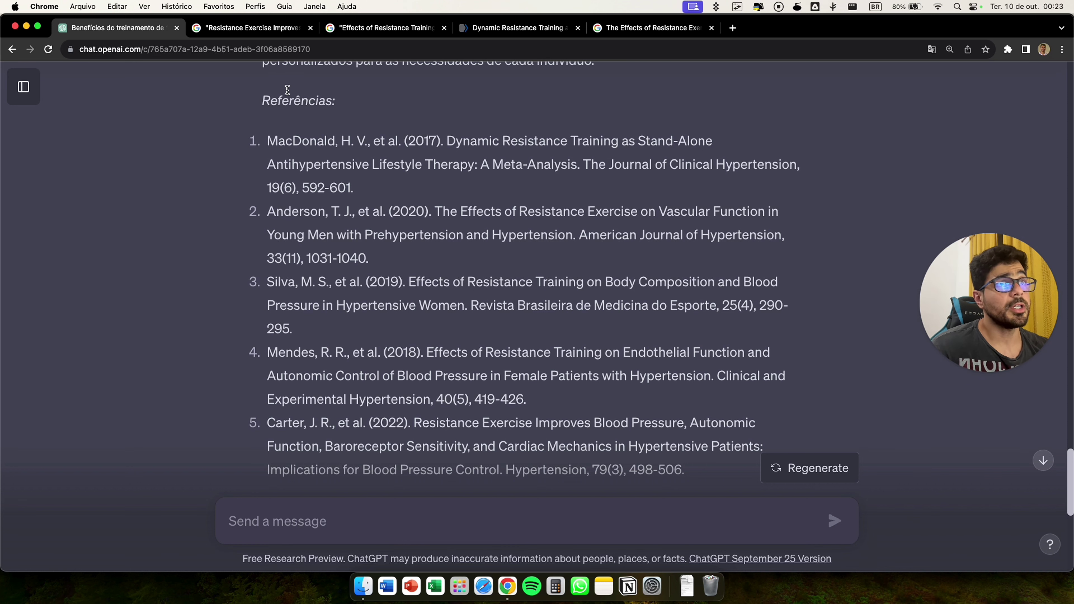
Check the cited references against the open Google searches for their titles and the Dynamic Resistance Training article on NCBI.
click(252, 34)
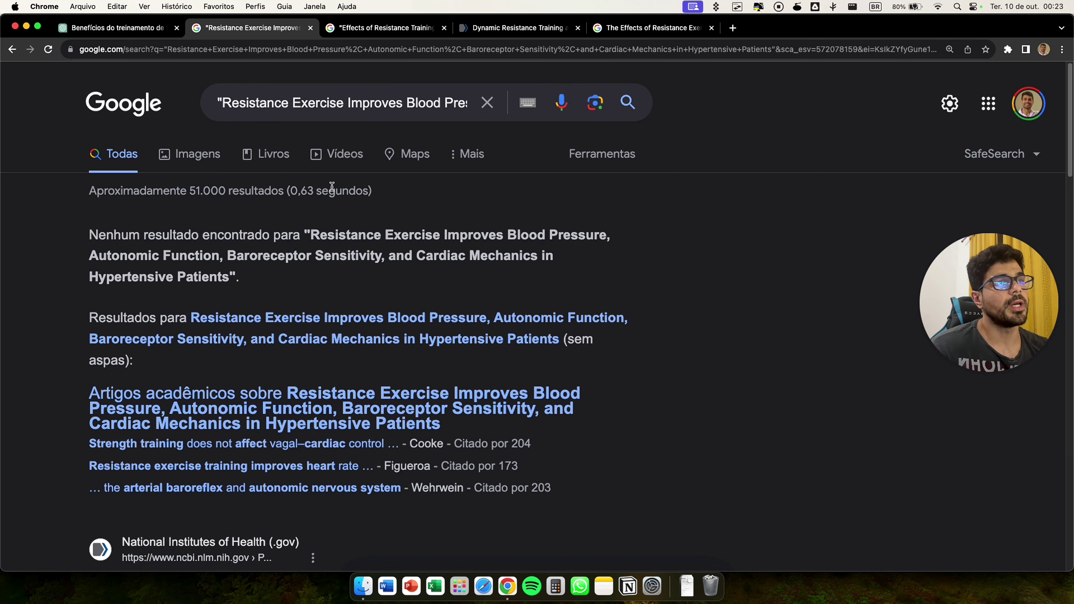
click(367, 28)
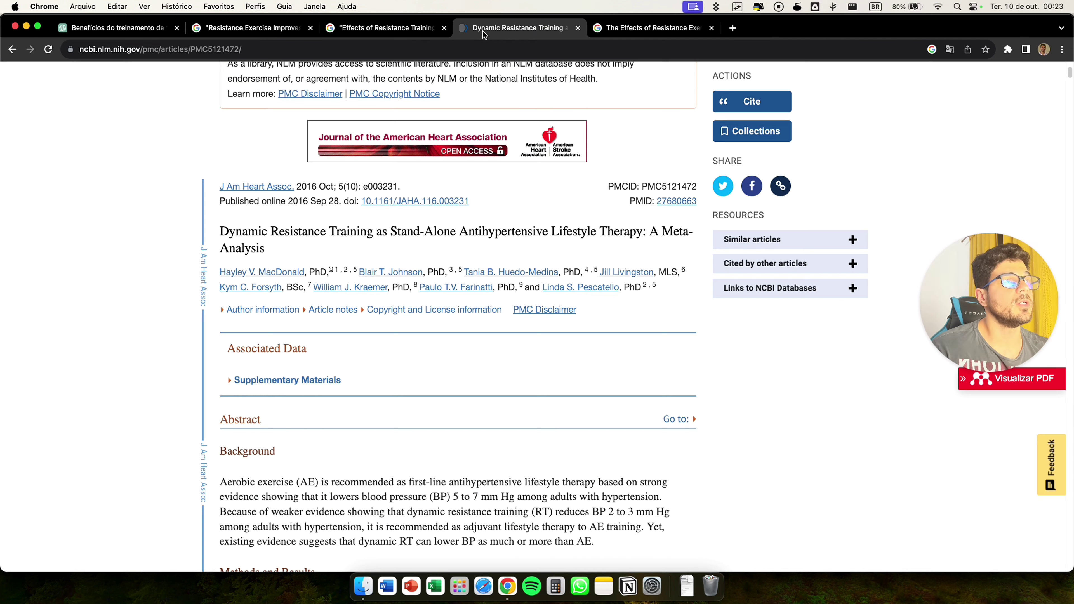
click(486, 29)
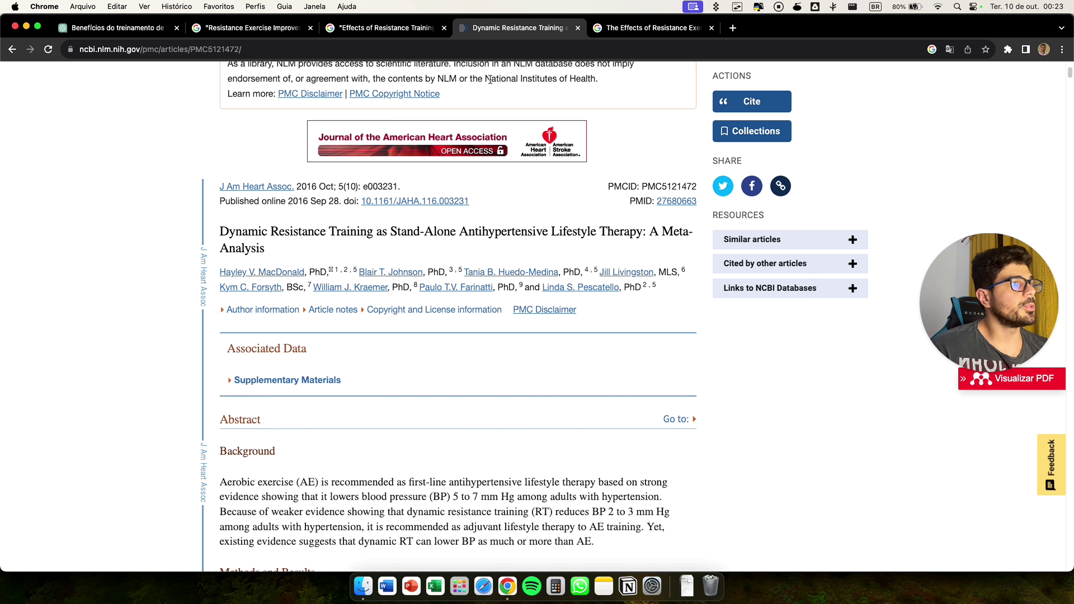
click(618, 31)
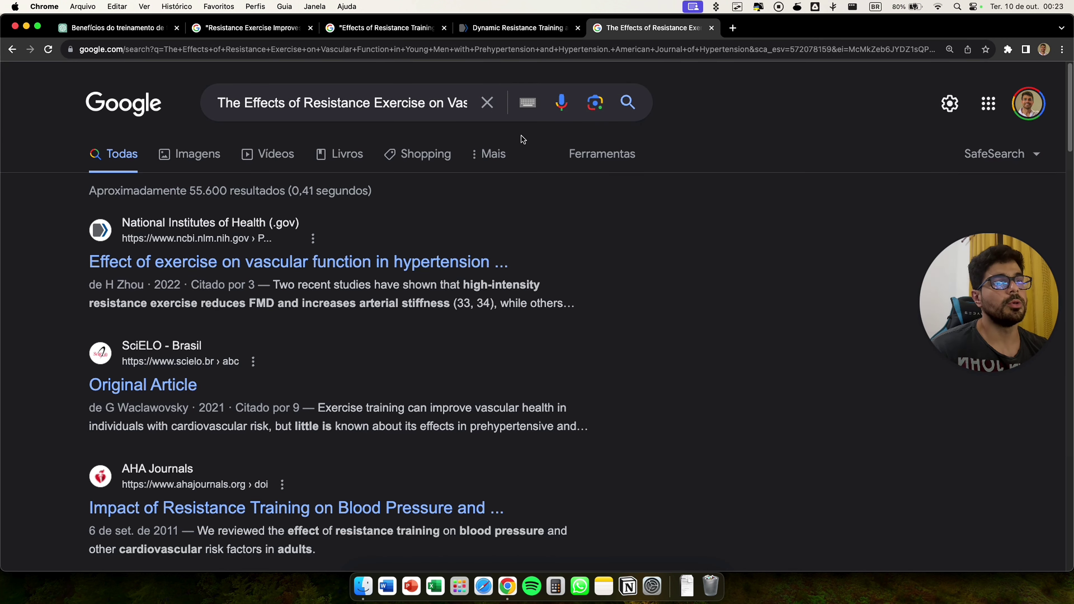
Return to the ChatGPT hypertension review and examine its references and the reply about using only articles published after 2020.
click(137, 31)
scroll(377, 262, down, 1)
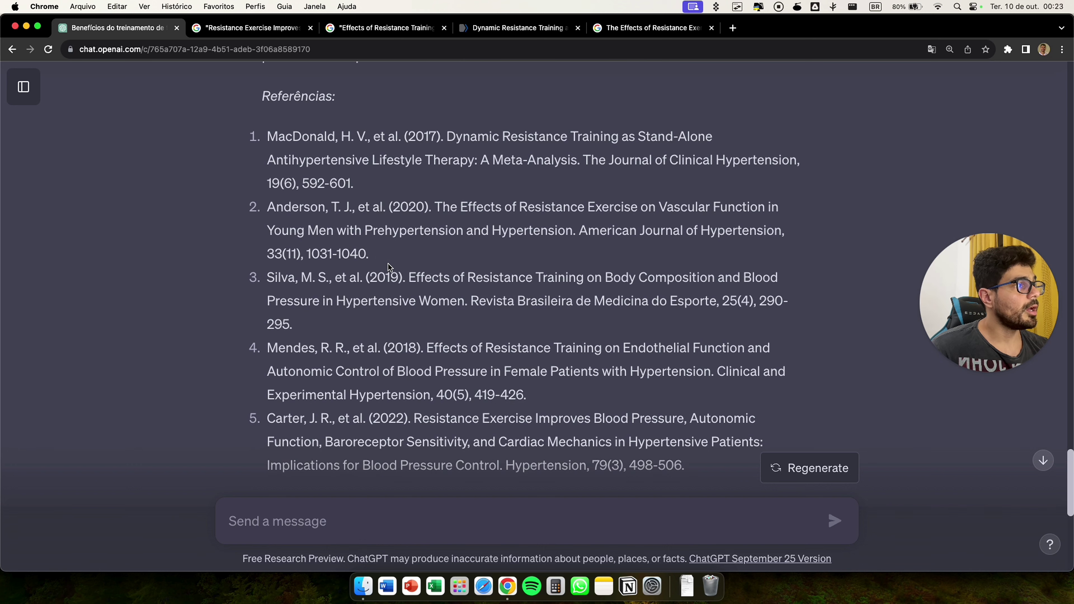
scroll(386, 264, down, 1)
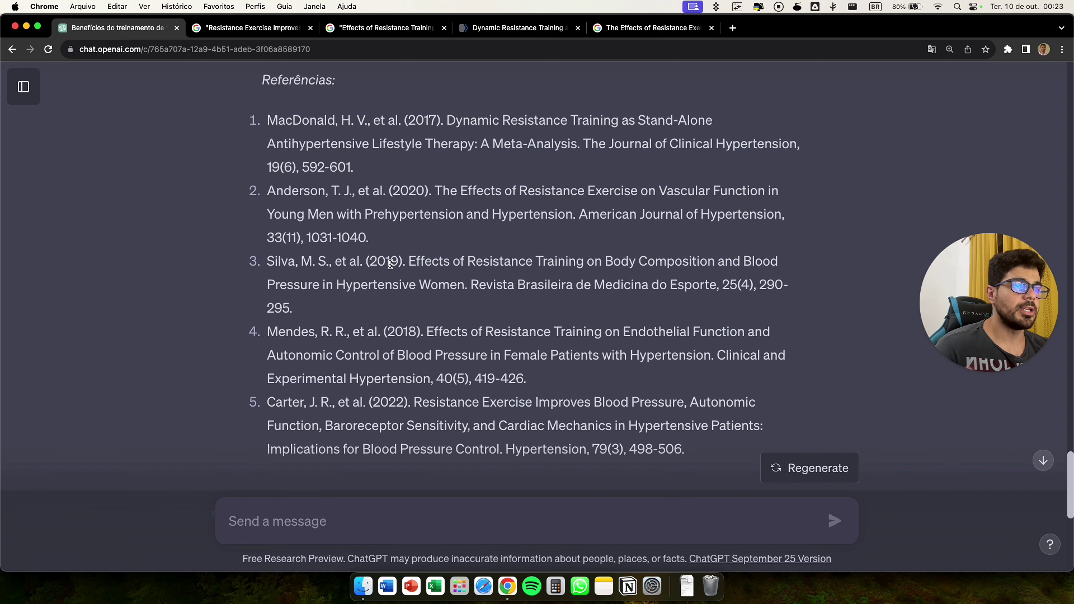
scroll(390, 263, down, 7)
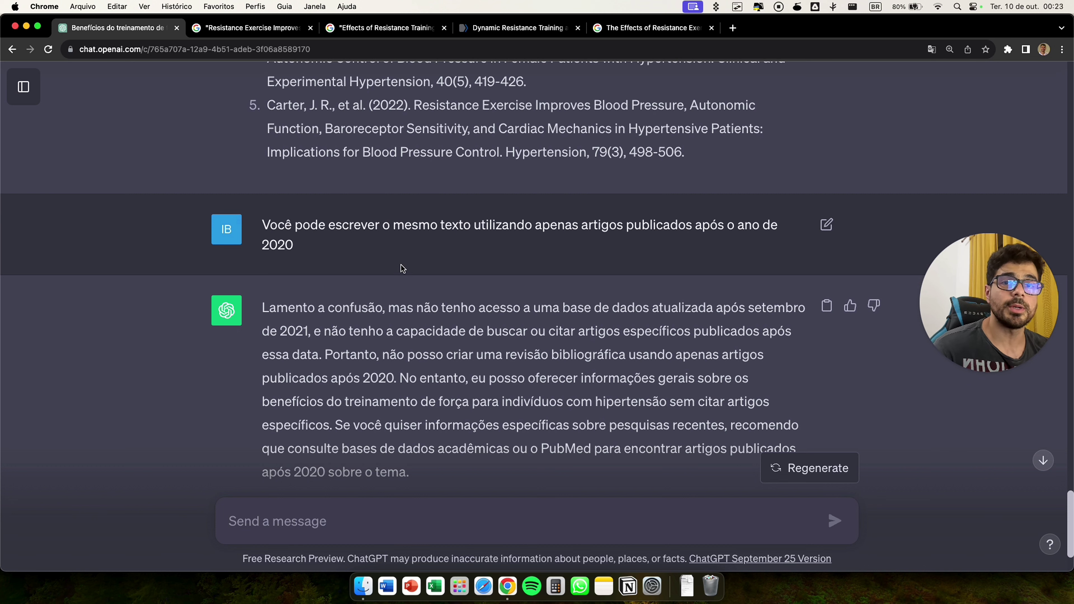
scroll(402, 266, down, 1)
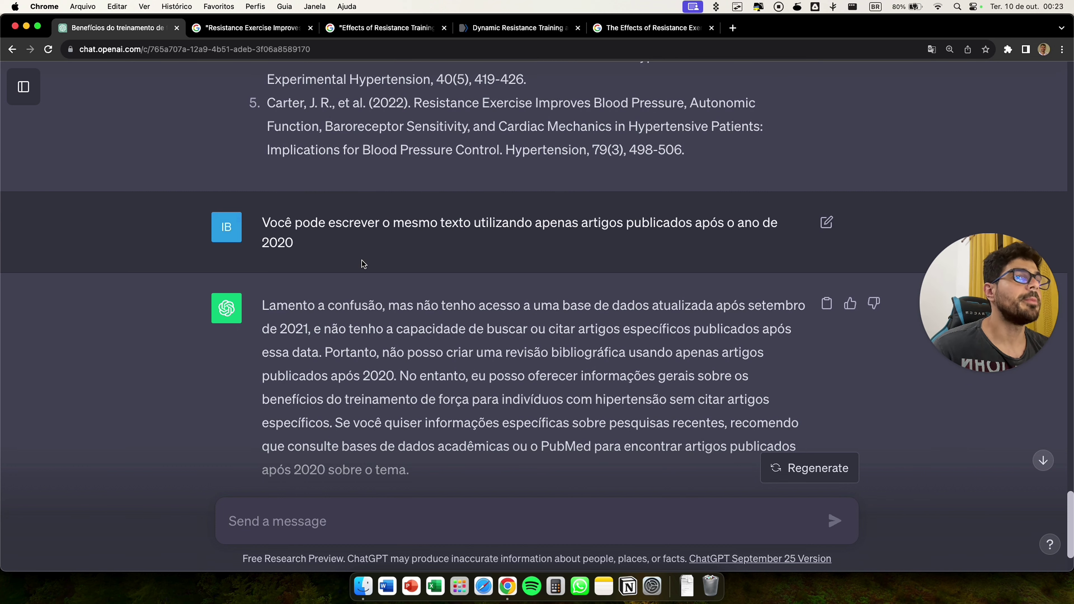
scroll(362, 261, down, 1)
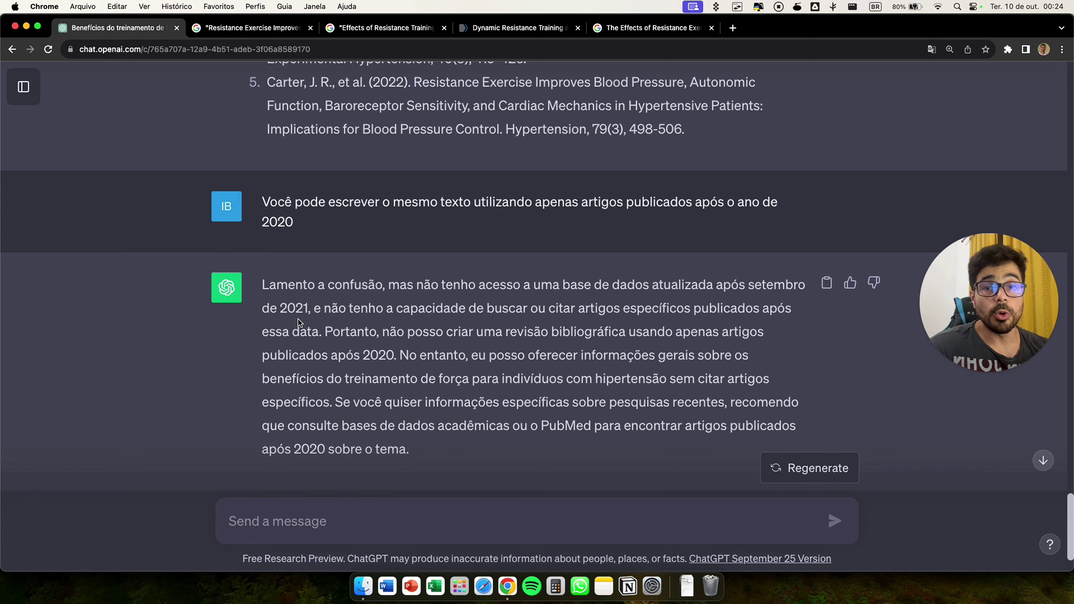
scroll(298, 323, up, 3)
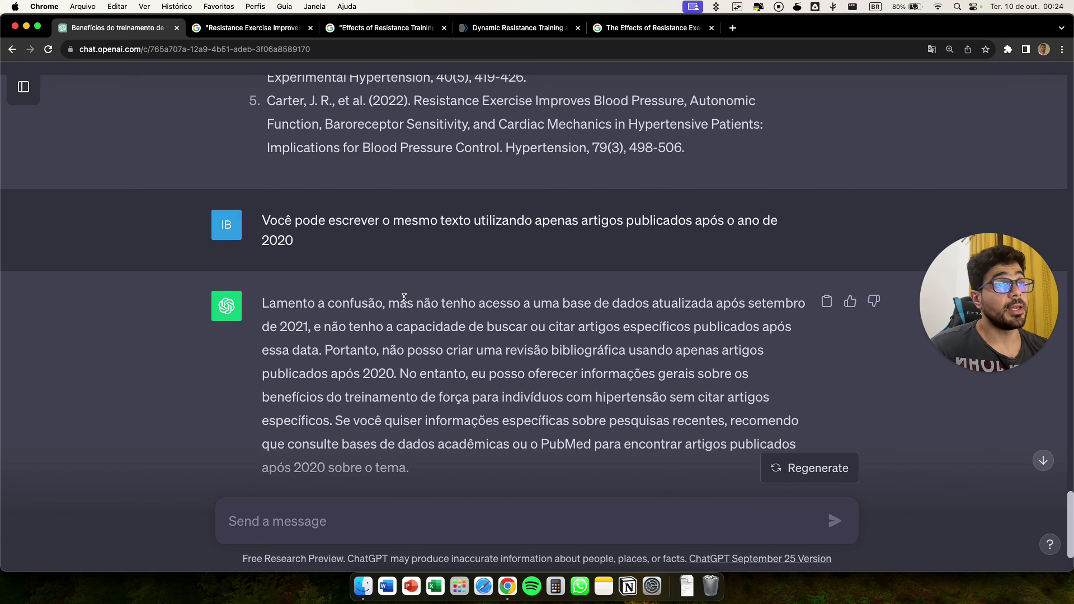
scroll(405, 301, down, 5)
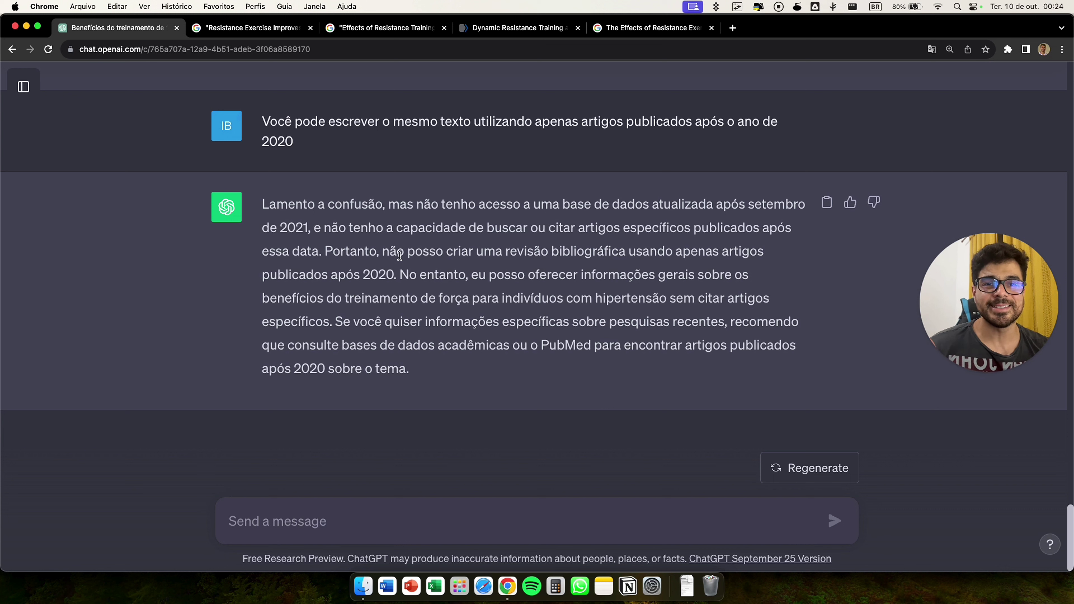